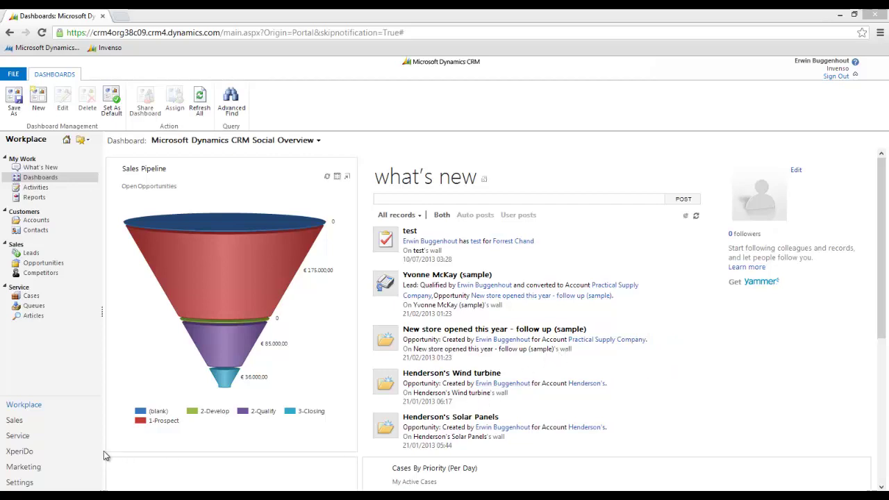
- Create a new XperiDo data set named QuoteDataset with the description "Quote data with related Customer Account, Quote Products and Product"
{"action": "left_click", "coordinate": [31, 454]}
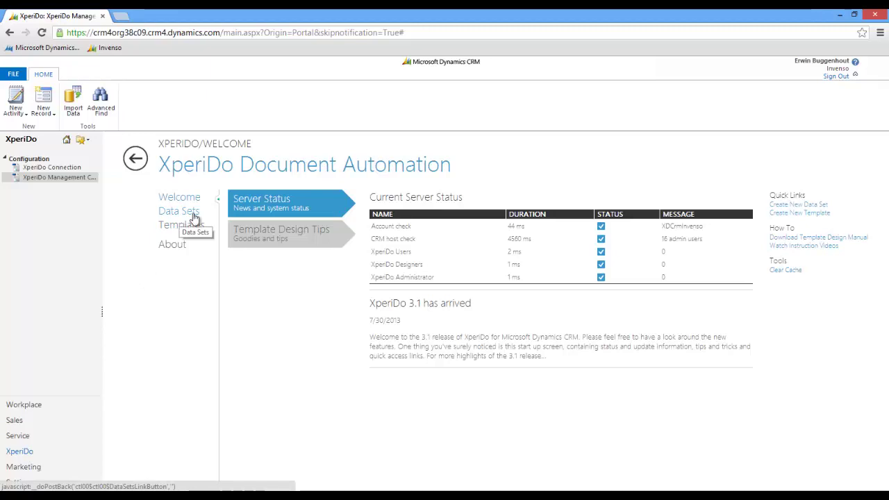
{"action": "left_click", "coordinate": [785, 206]}
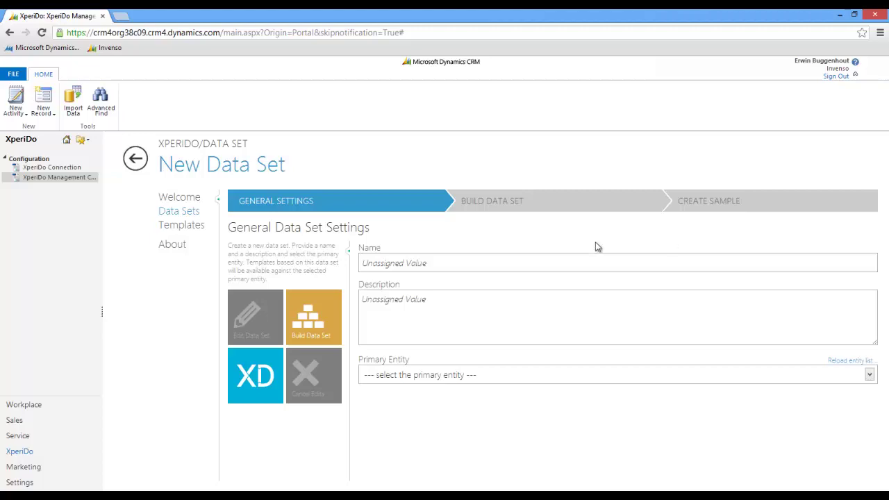
{"action": "left_click", "coordinate": [383, 264]}
{"action": "type", "text": "QuoteDataset"}
{"action": "left_click", "coordinate": [372, 298]}
{"action": "type", "text": "Q"}
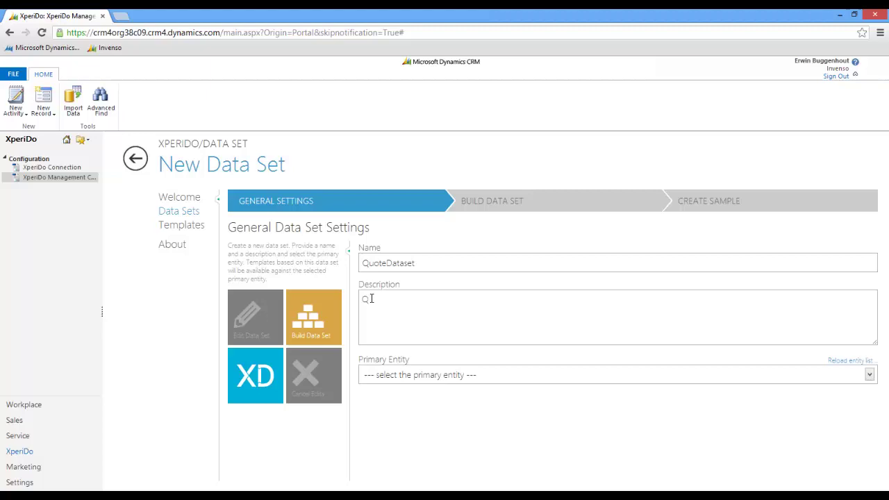
{"action": "type", "text": "uote data with related Cus"}
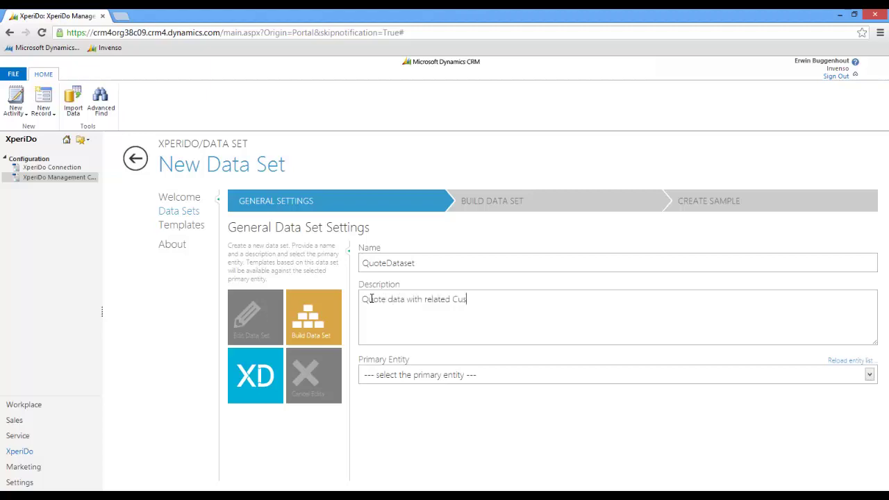
{"action": "type", "text": "tomer Account, Quote Pro"}
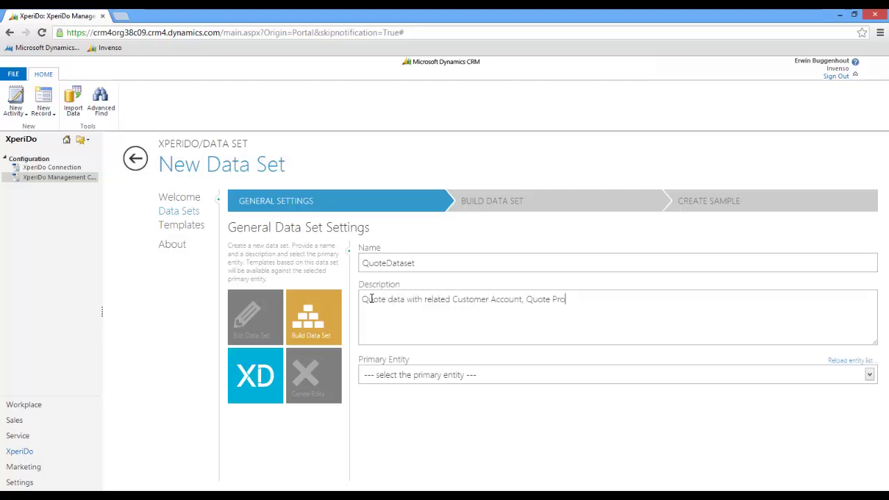
{"action": "type", "text": "ducts and Product"}
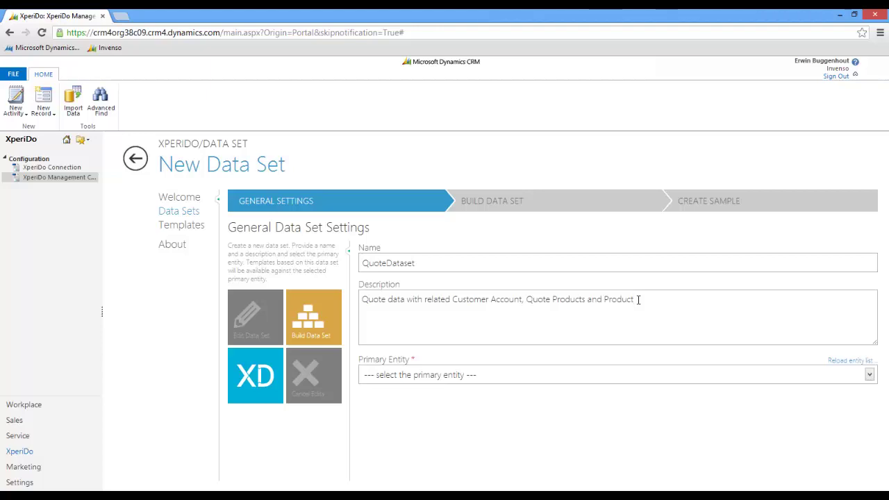
- Set the data set's primary entity to Quote
{"action": "left_click", "coordinate": [471, 374]}
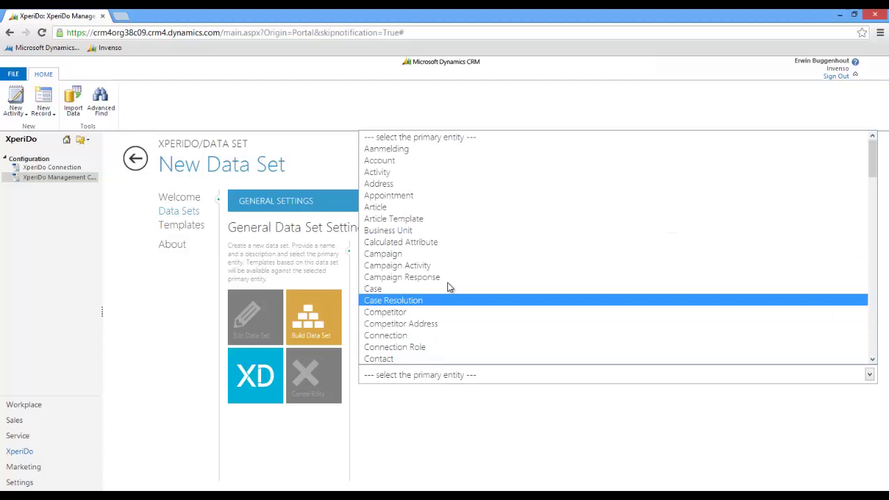
{"action": "scroll", "coordinate": [452, 278], "scroll_direction": "down", "scroll_amount": 8}
{"action": "left_click_drag", "start_coordinate": [872, 229], "coordinate": [865, 277]}
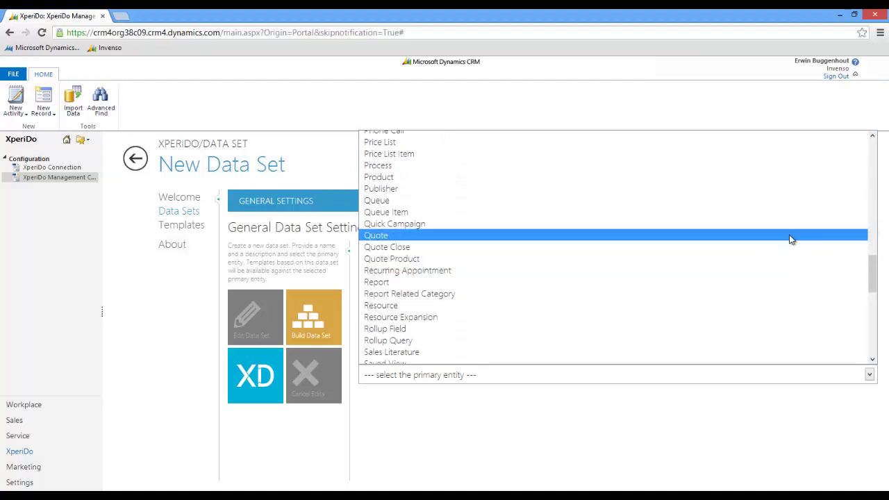
{"action": "left_click", "coordinate": [790, 236]}
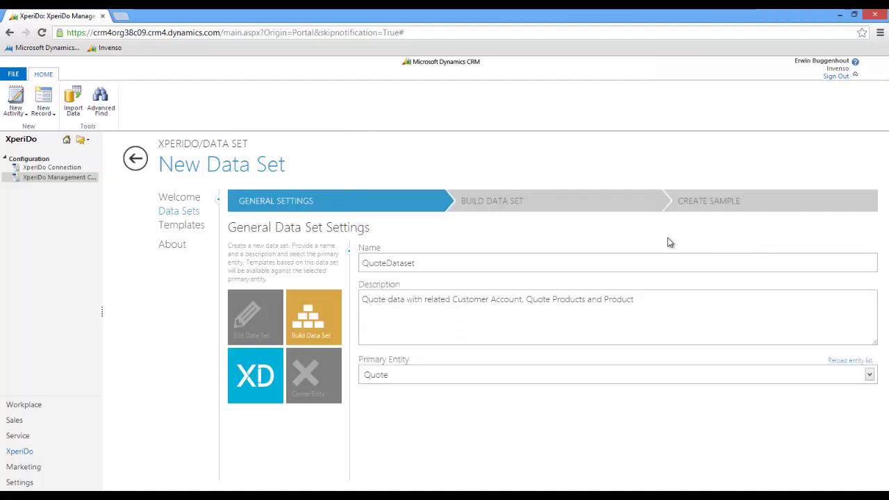
- Start building the data set by including the Quote Product (by Quote) relation, and expand the Quote Product fields
{"action": "left_click", "coordinate": [541, 206]}
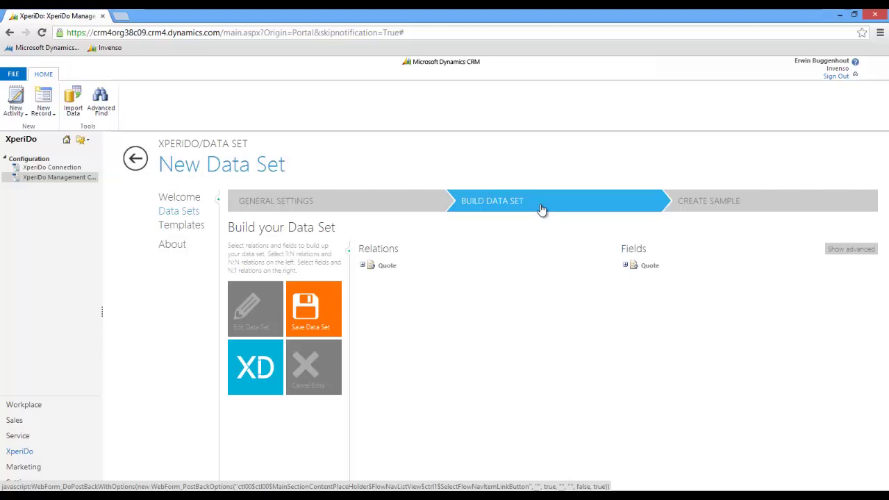
{"action": "left_click", "coordinate": [362, 265]}
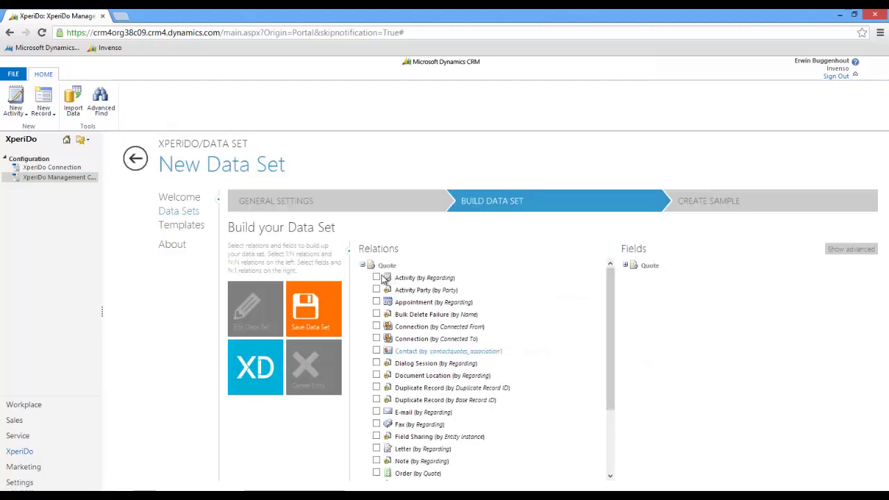
{"action": "mouse_move", "coordinate": [563, 314]}
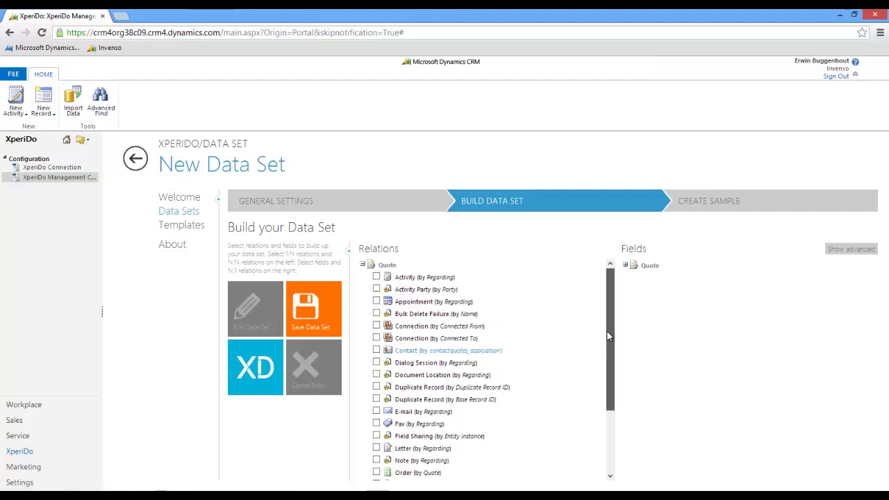
{"action": "scroll", "coordinate": [589, 389], "scroll_direction": "down", "scroll_amount": 3}
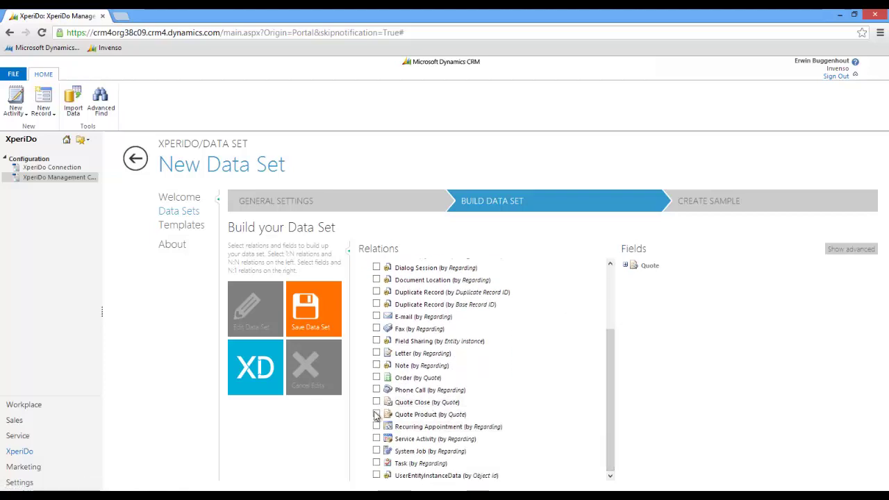
{"action": "left_click", "coordinate": [376, 414]}
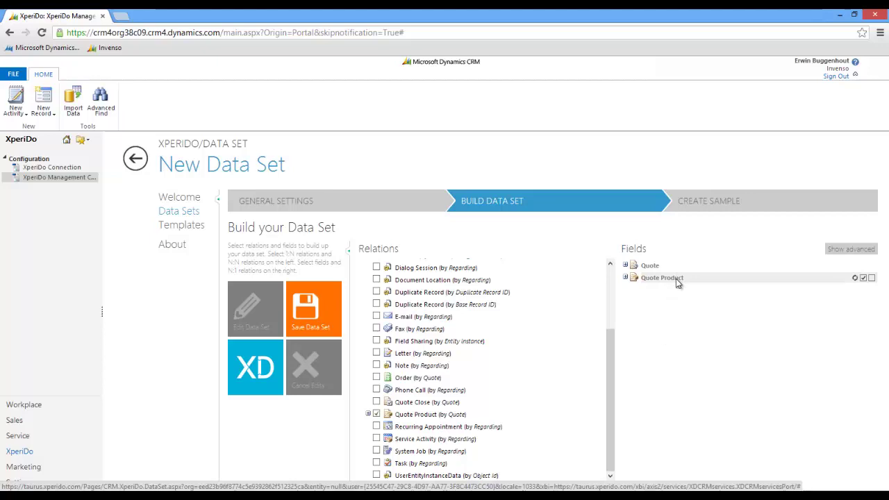
{"action": "left_click", "coordinate": [626, 277]}
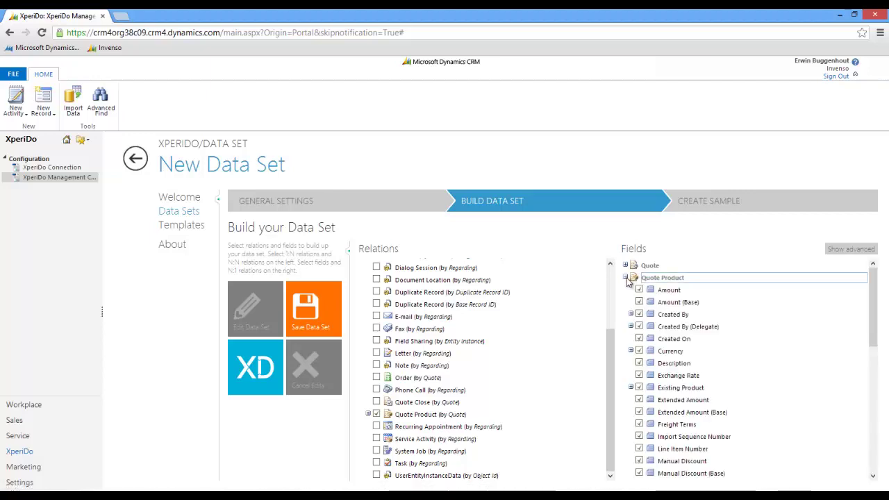
- Deselect the Amount field and all other Quote Product fields, and reselect them all
{"action": "left_click", "coordinate": [640, 289]}
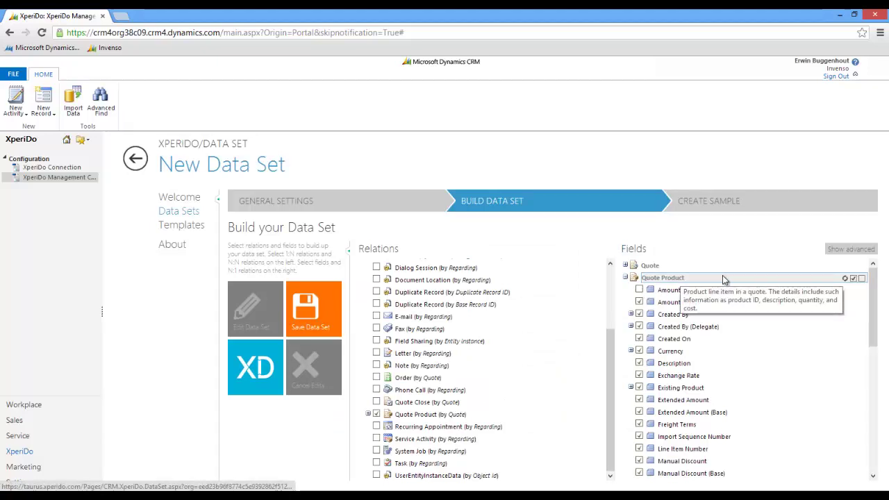
{"action": "left_click", "coordinate": [863, 279]}
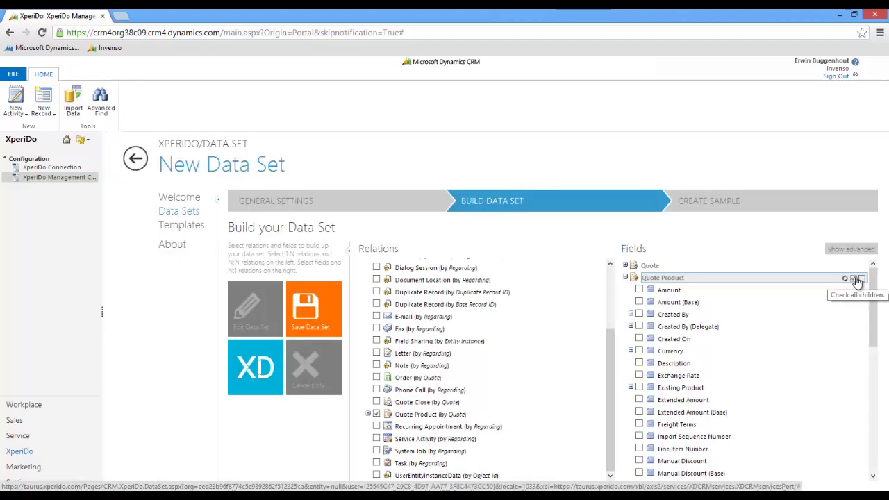
{"action": "left_click", "coordinate": [854, 277]}
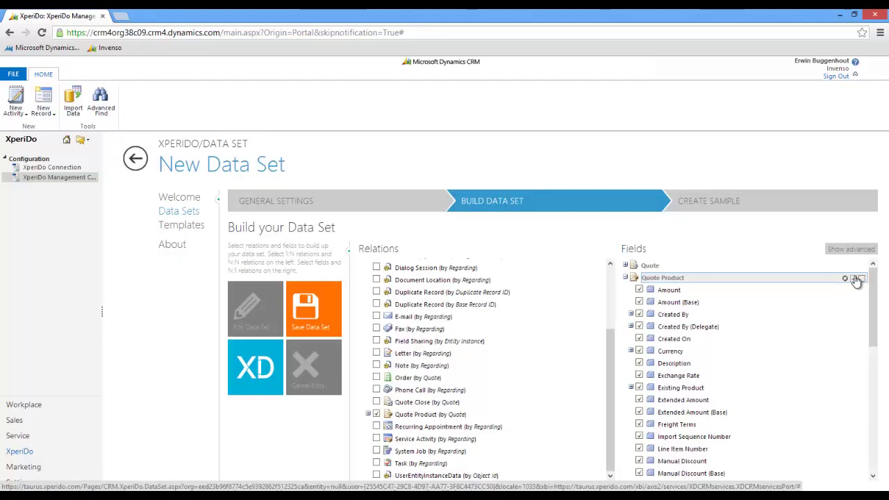
- Include the Product entity linked through Existing Product in the Quote Product fields, and collapse the Quote Product fields
{"action": "left_click", "coordinate": [631, 315]}
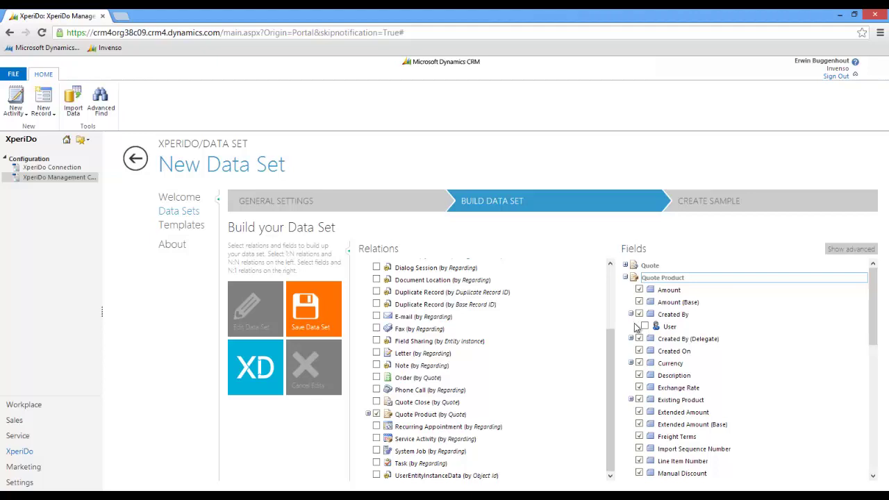
{"action": "left_click", "coordinate": [631, 400]}
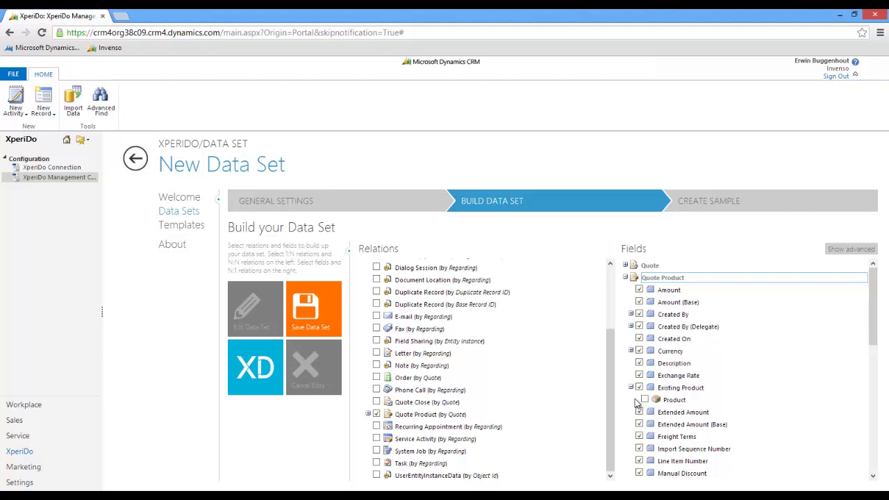
{"action": "left_click", "coordinate": [645, 401]}
{"action": "left_click", "coordinate": [626, 278]}
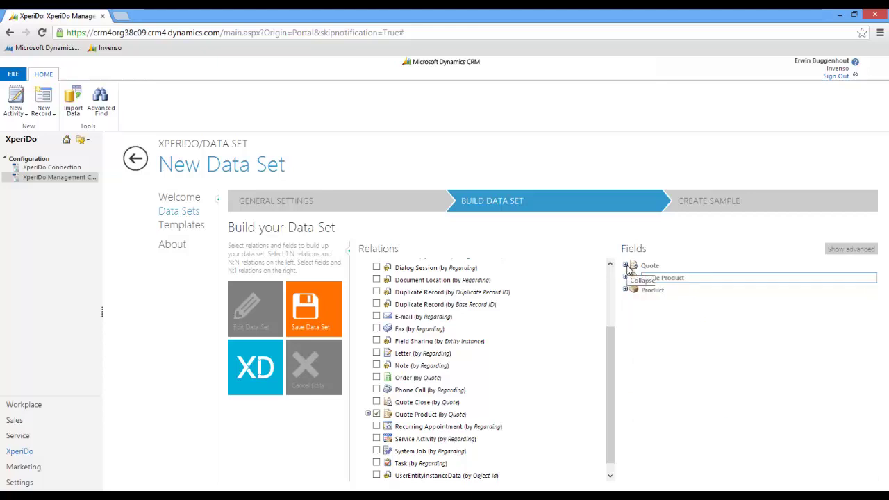
- Include the Account entity linked through Potential Customer in the Quote fields, and collapse the Quote fields
{"action": "left_click", "coordinate": [626, 265]}
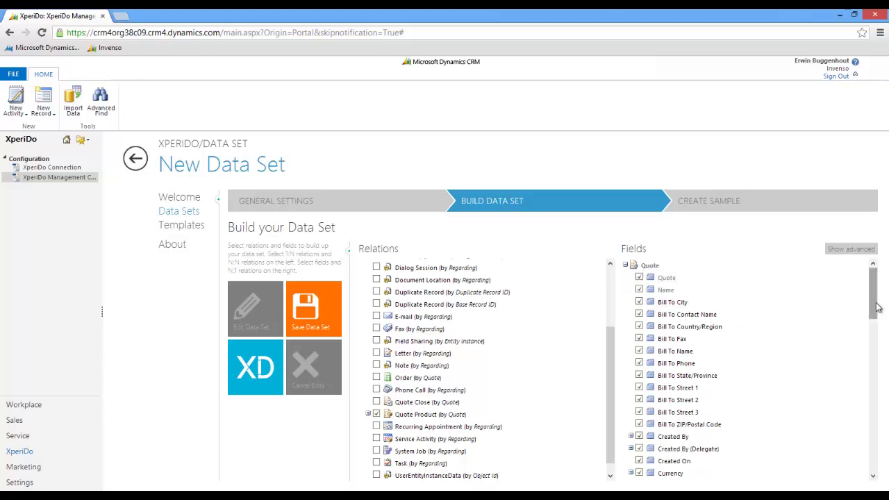
{"action": "left_click_drag", "start_coordinate": [877, 308], "coordinate": [864, 391]}
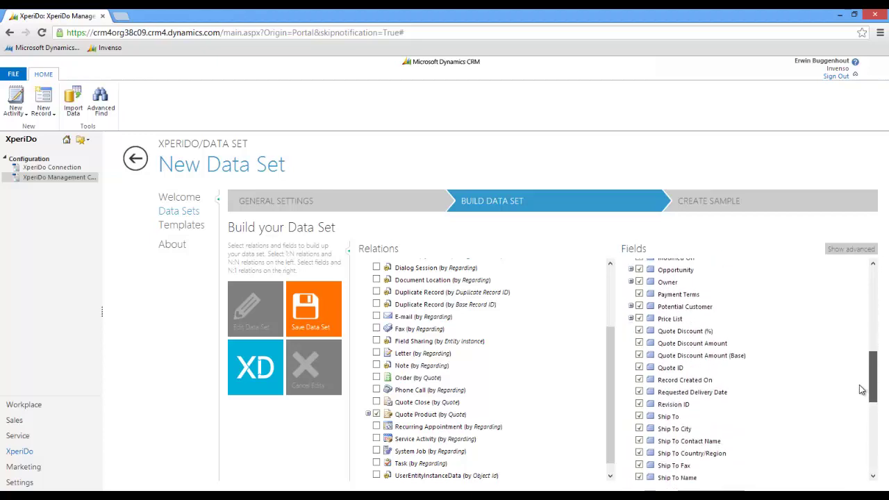
{"action": "left_click", "coordinate": [631, 307]}
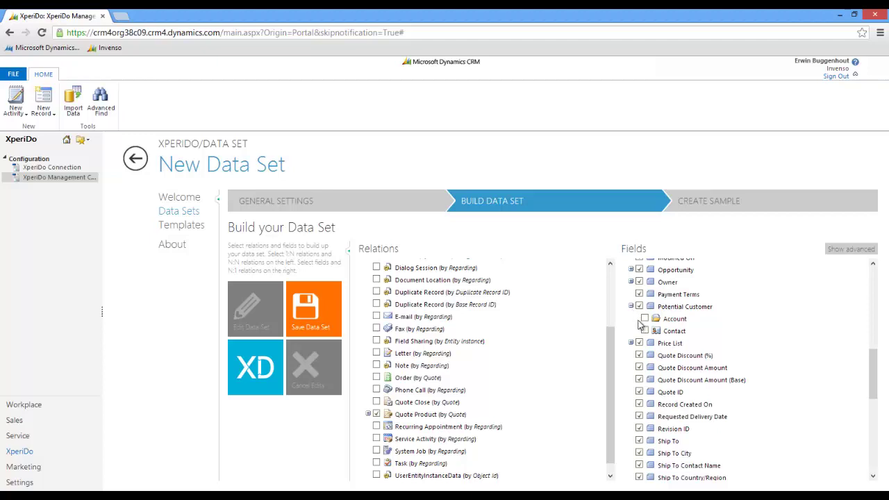
{"action": "left_click", "coordinate": [646, 320]}
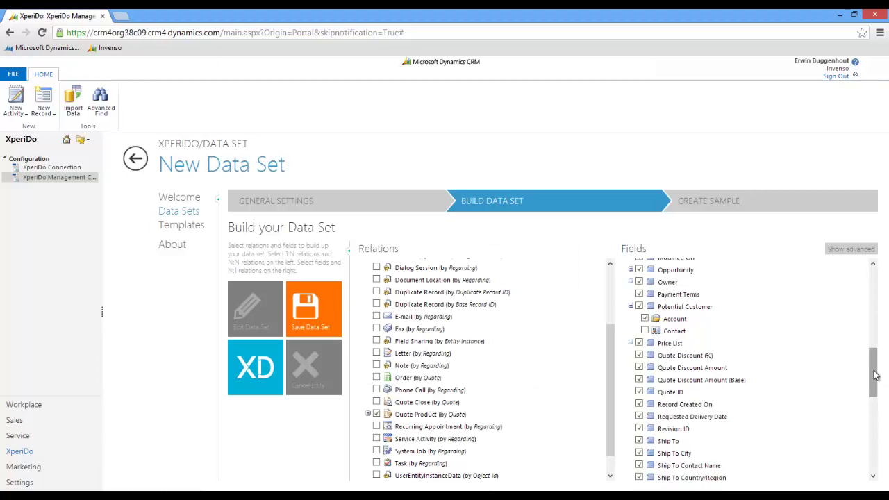
{"action": "left_click_drag", "start_coordinate": [873, 371], "coordinate": [881, 272]}
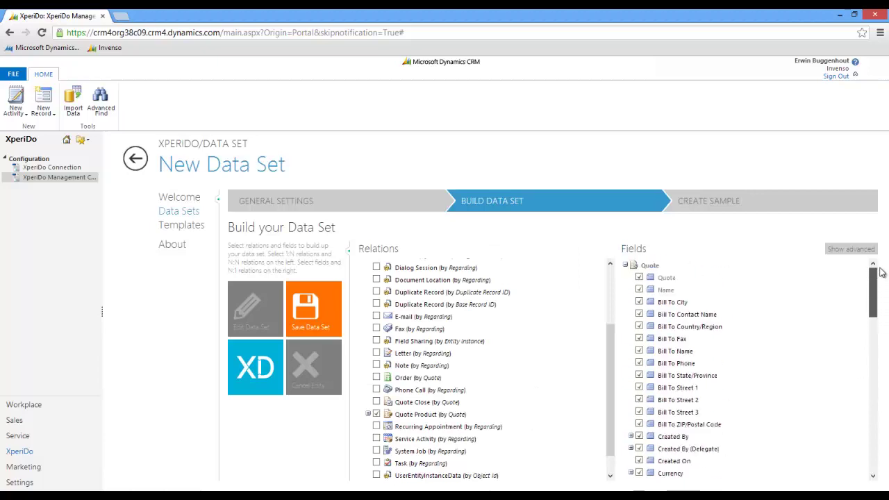
{"action": "left_click", "coordinate": [627, 266]}
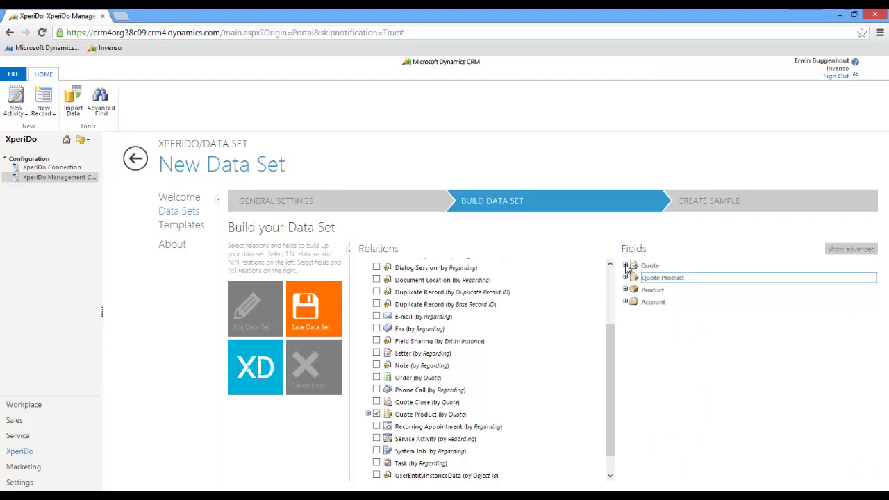
- Include the Contact entity linked through Primary Contact in the Account fields, and save the data set
{"action": "left_click", "coordinate": [626, 303]}
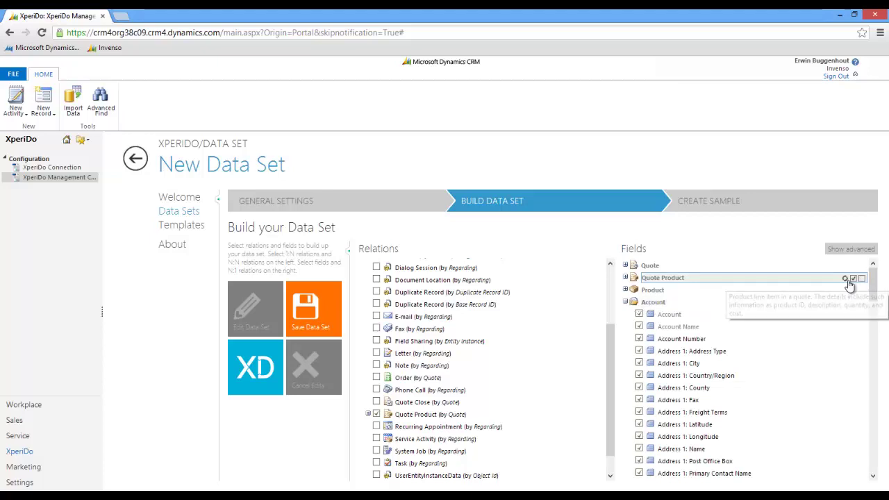
{"action": "left_click_drag", "start_coordinate": [874, 287], "coordinate": [869, 445]}
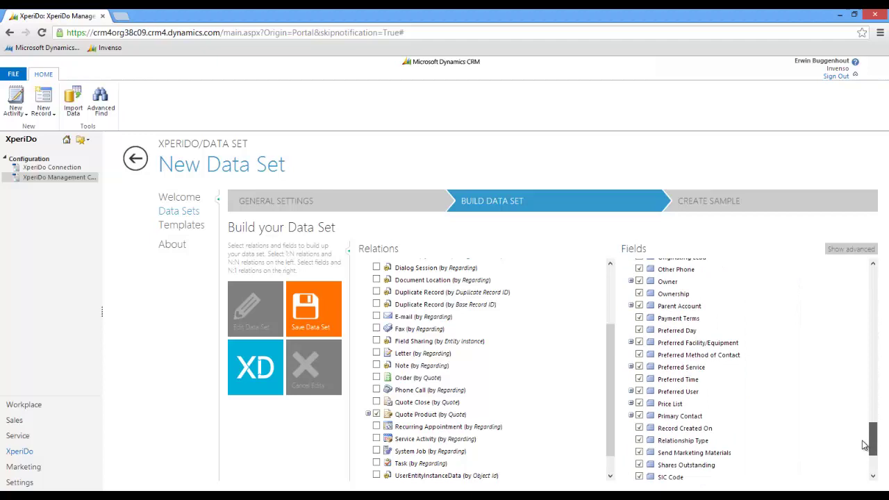
{"action": "left_click", "coordinate": [632, 416]}
{"action": "left_click", "coordinate": [645, 428]}
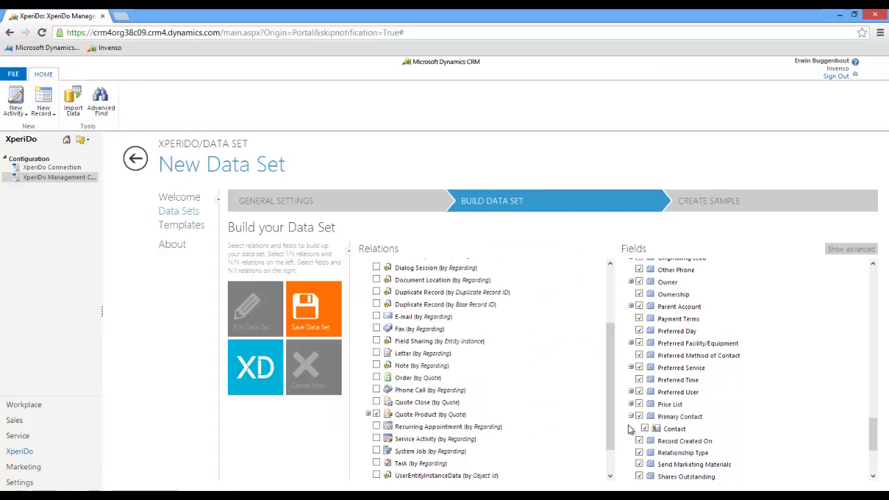
{"action": "left_click", "coordinate": [327, 333]}
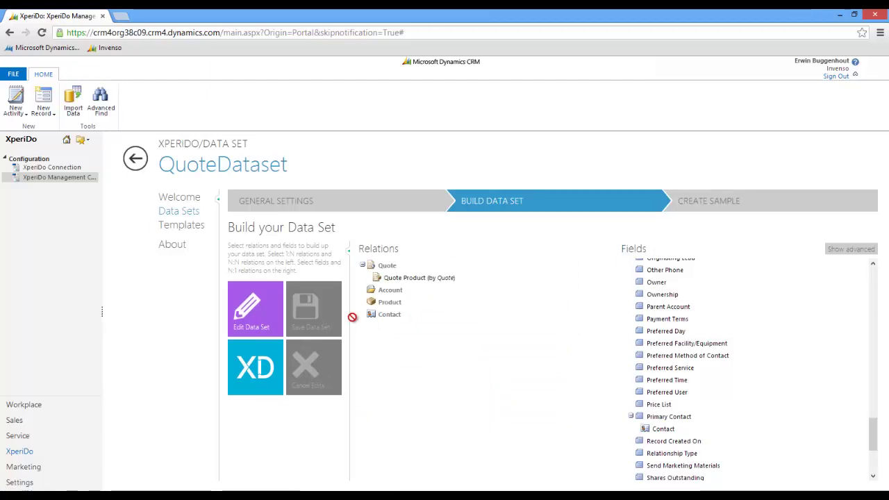
- Create and save a sample named Sample1 based on the BlueCompany SolarQuote record
{"action": "left_click", "coordinate": [701, 213]}
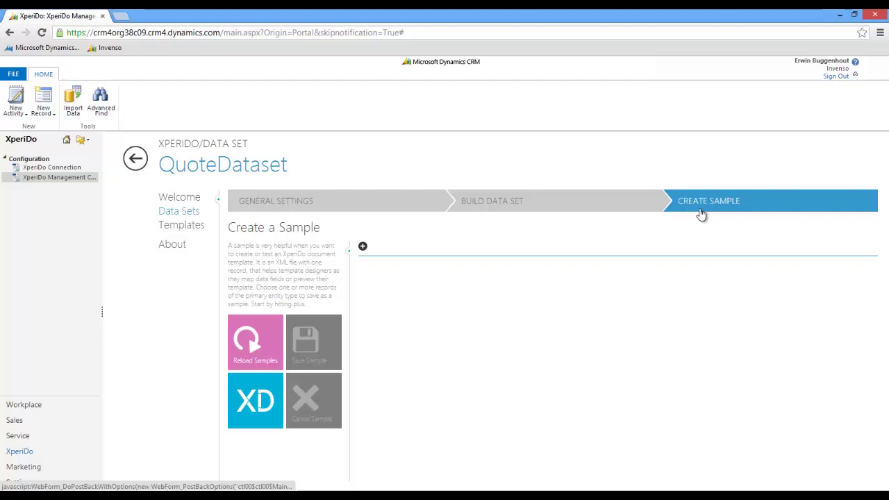
{"action": "left_click", "coordinate": [363, 248]}
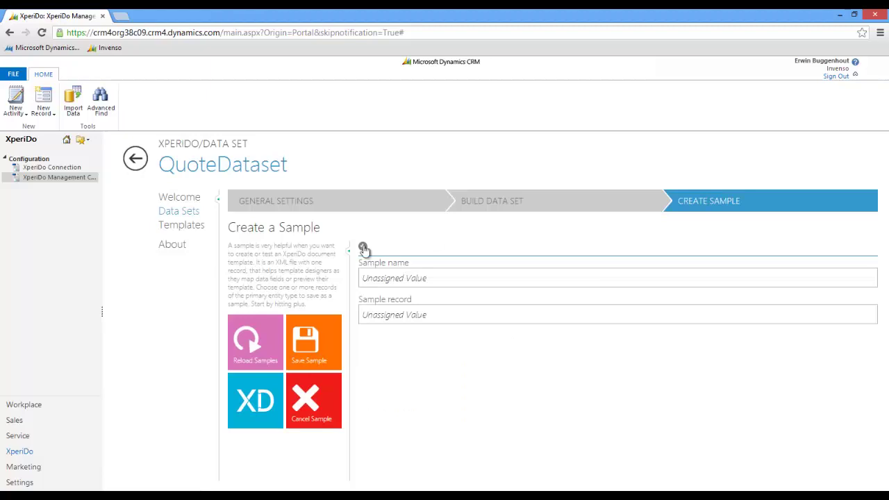
{"action": "left_click", "coordinate": [367, 277]}
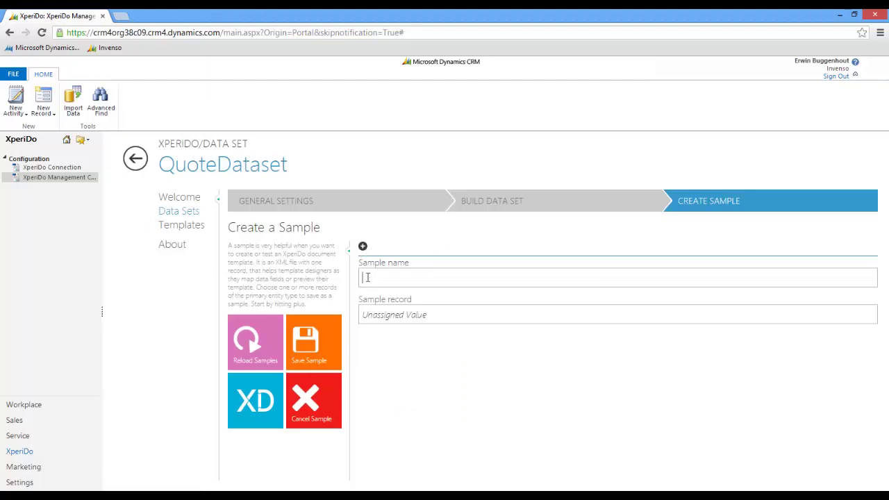
{"action": "type", "text": "Sample1"}
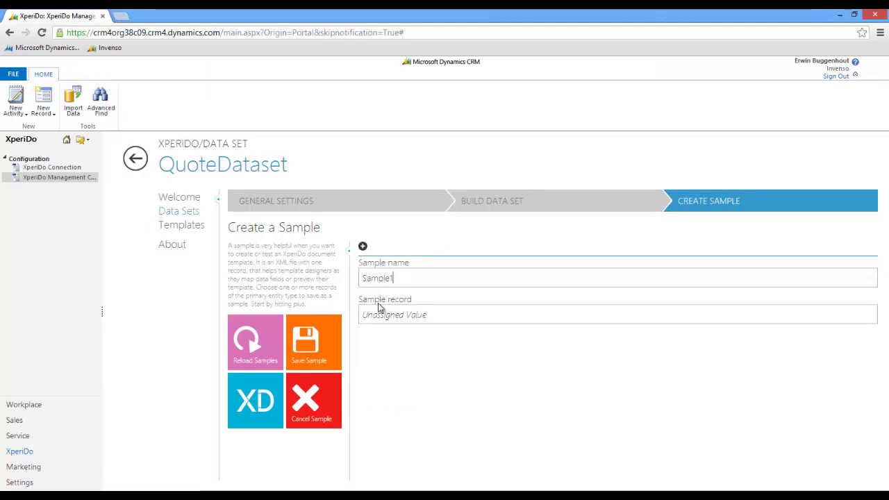
{"action": "left_click", "coordinate": [372, 314]}
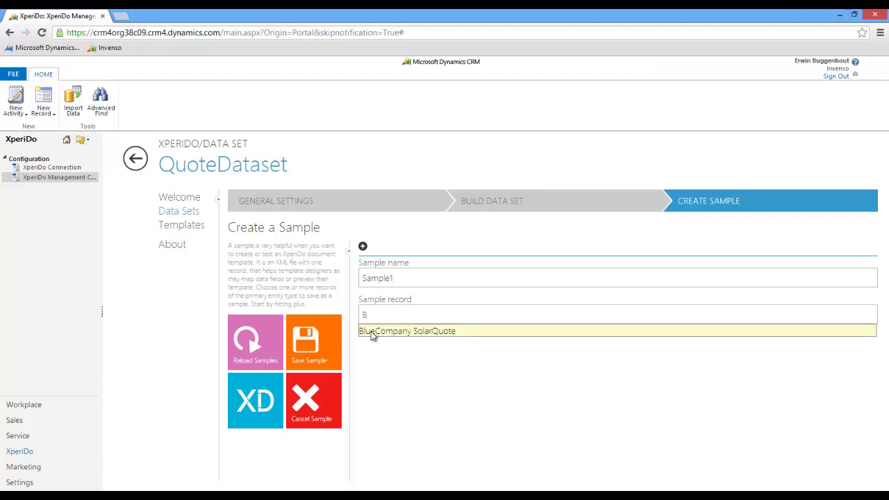
{"action": "left_click", "coordinate": [372, 331]}
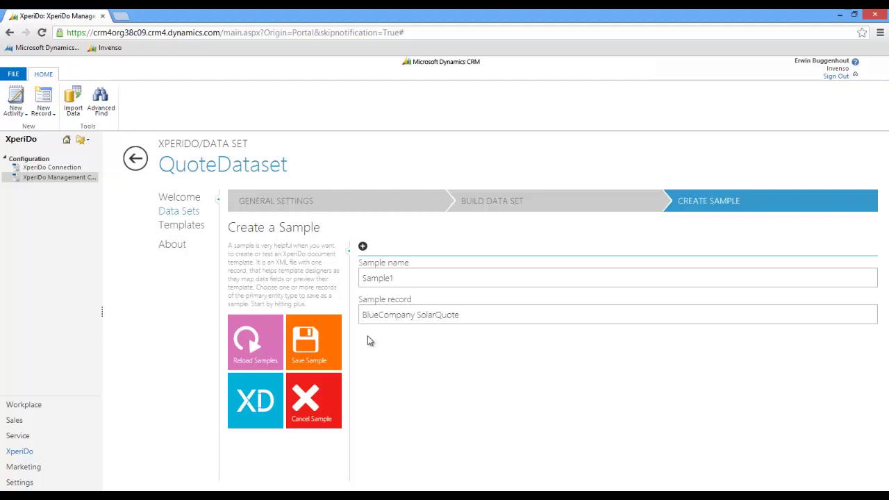
{"action": "left_click", "coordinate": [321, 358]}
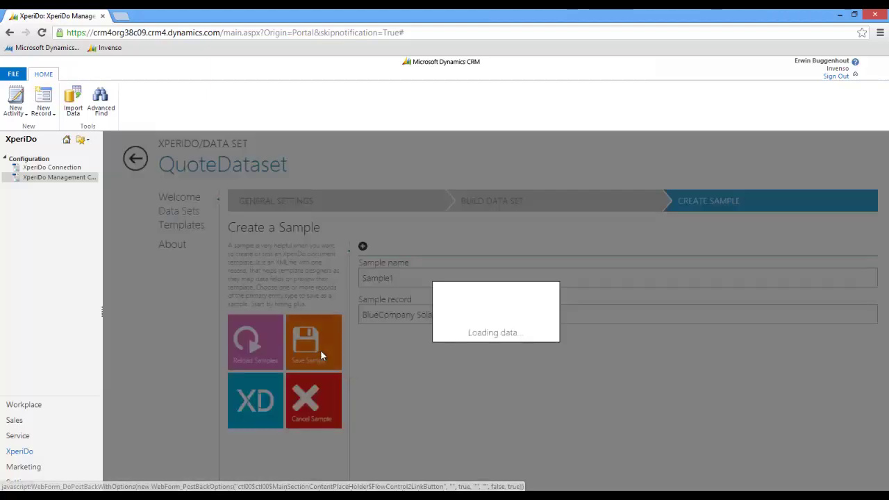